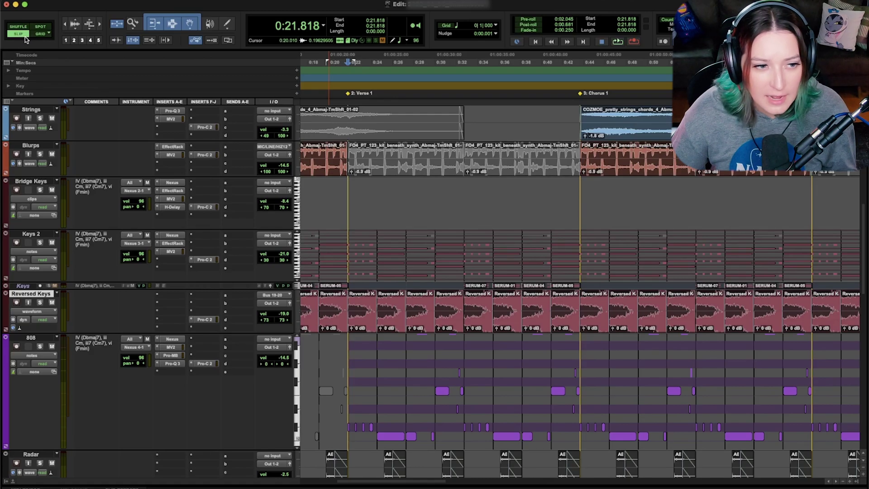
# - Switch the Edit window to Grid edit mode
pyautogui.click(40, 34)
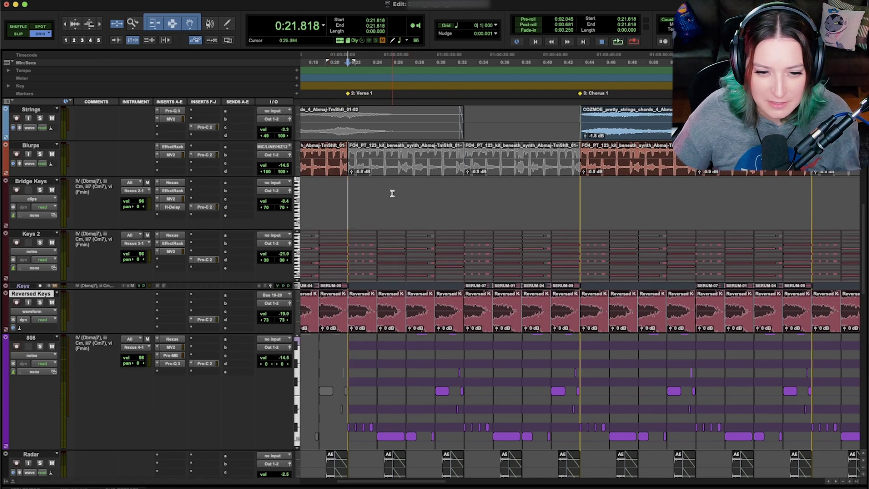
# - Select 0:21.818–0:25.909 on the Bridge Keys track and turn on grid lines
pyautogui.moveTo(370, 193)
pyautogui.mouseDown()
pyautogui.moveTo(347, 198)
pyautogui.moveTo(365, 194)
pyautogui.mouseUp()
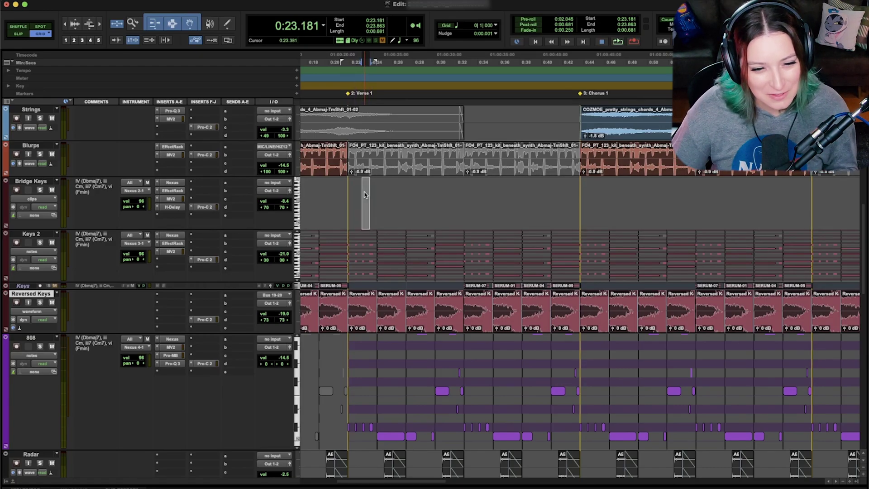
pyautogui.moveTo(391, 189); pyautogui.dragTo(349, 191)
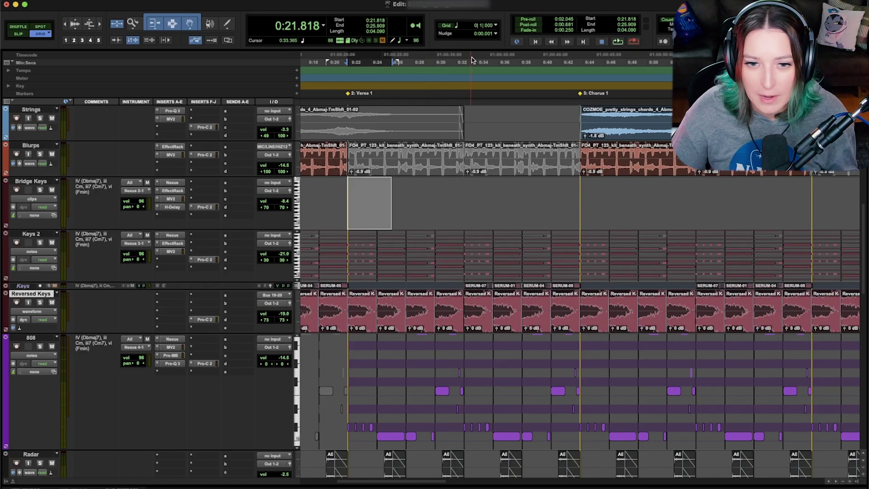
pyautogui.click(447, 26)
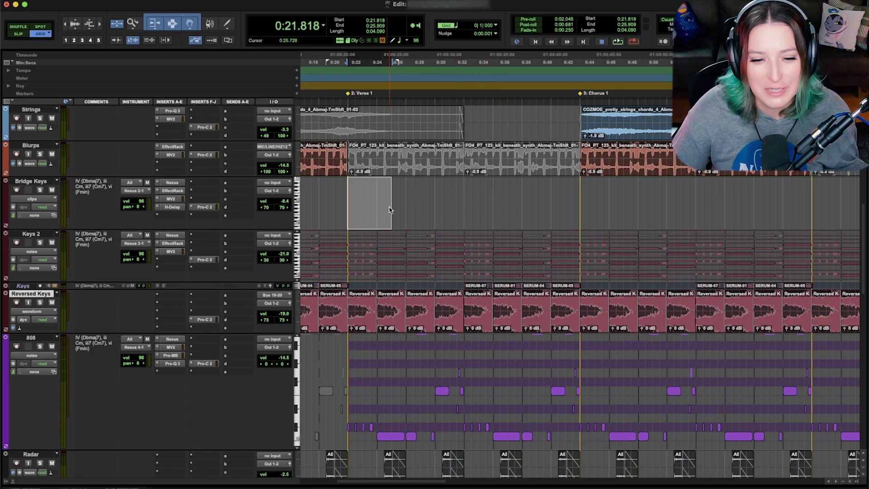
# - Extend the Bridge Keys selection to 0:21.818–0:27.272, a 5.454-second span
pyautogui.moveTo(403, 200); pyautogui.dragTo(349, 199)
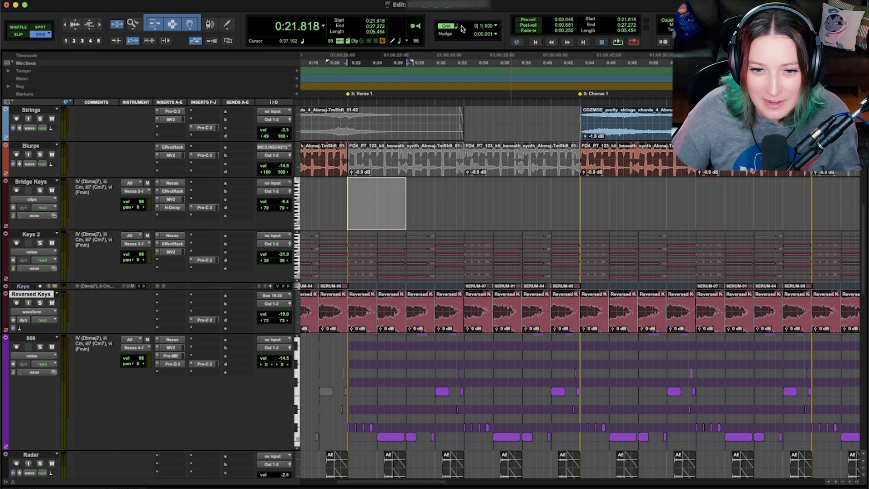
# - Set the grid value to 1 bar
pyautogui.click(496, 26)
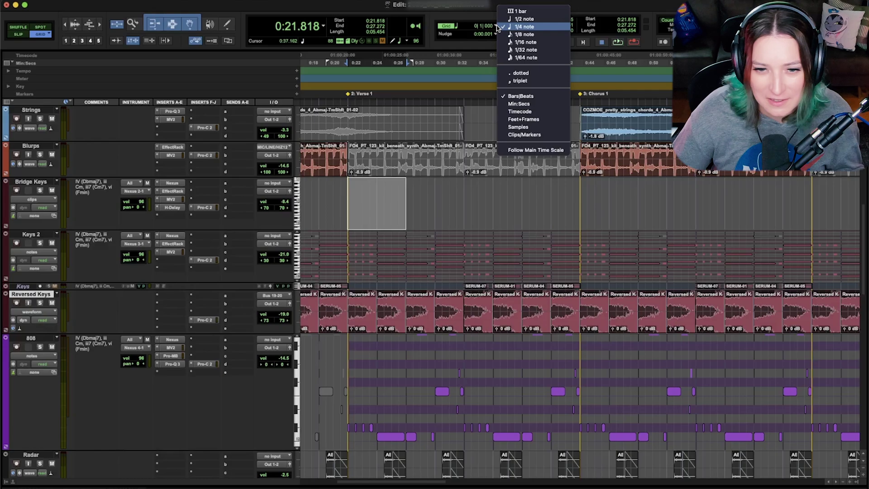
pyautogui.click(478, 28)
pyautogui.click(478, 28)
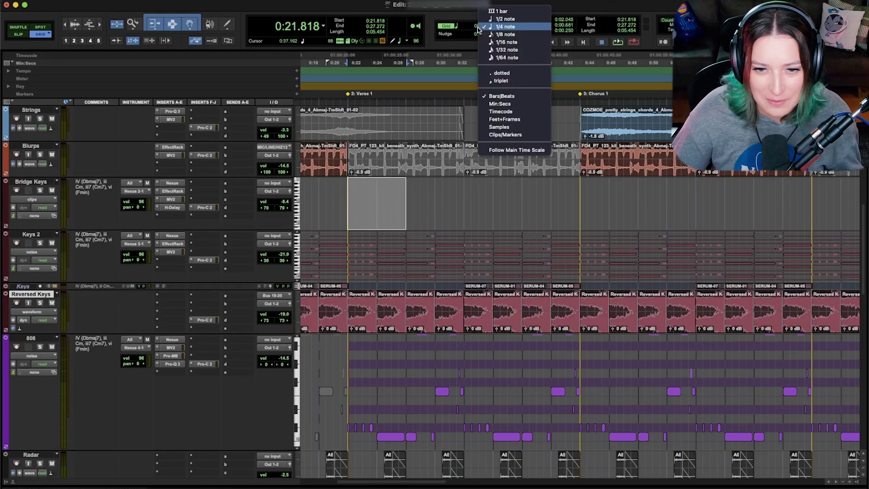
pyautogui.click(462, 29)
pyautogui.click(461, 28)
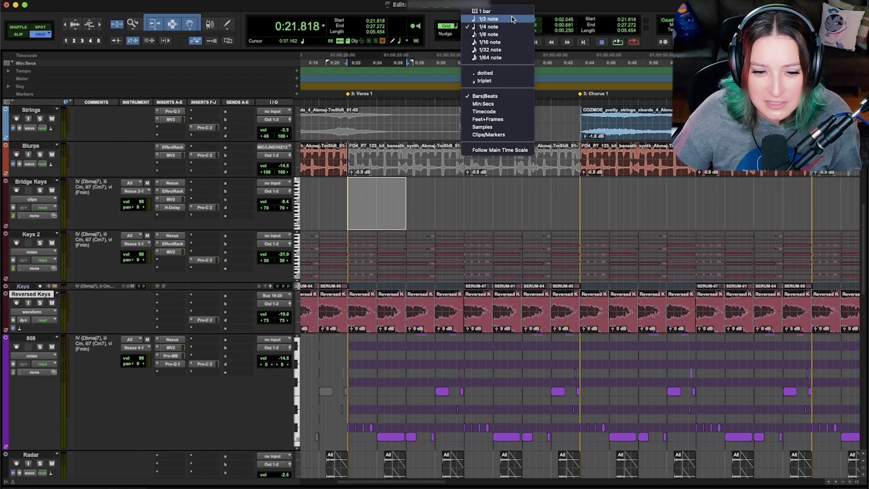
pyautogui.click(494, 13)
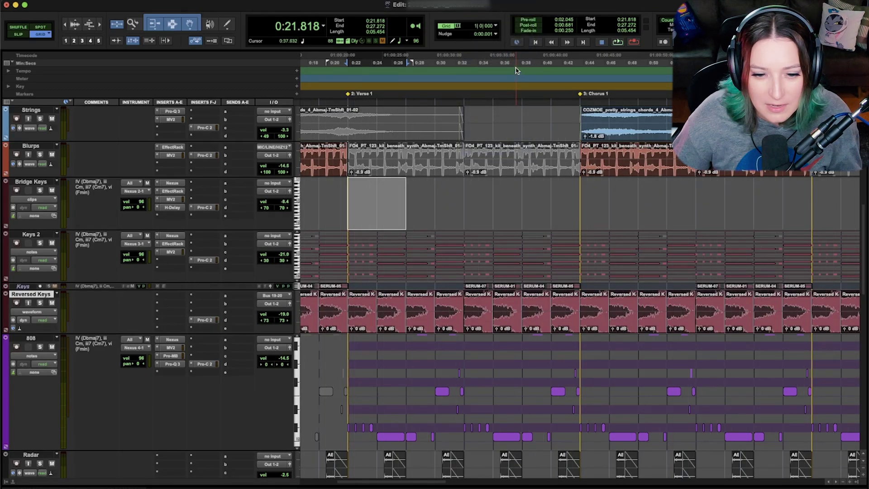
# - Change the grid value to 1/8 note and place the edit point at 0:22.500
pyautogui.click(496, 26)
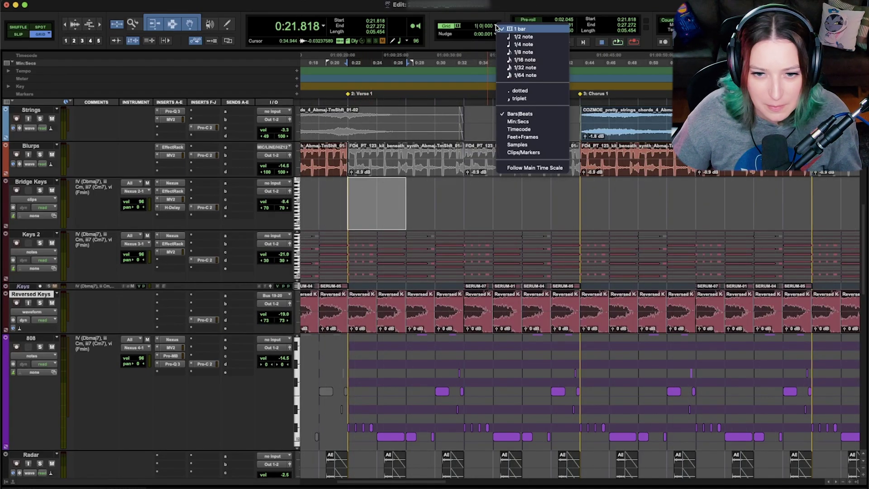
pyautogui.click(521, 53)
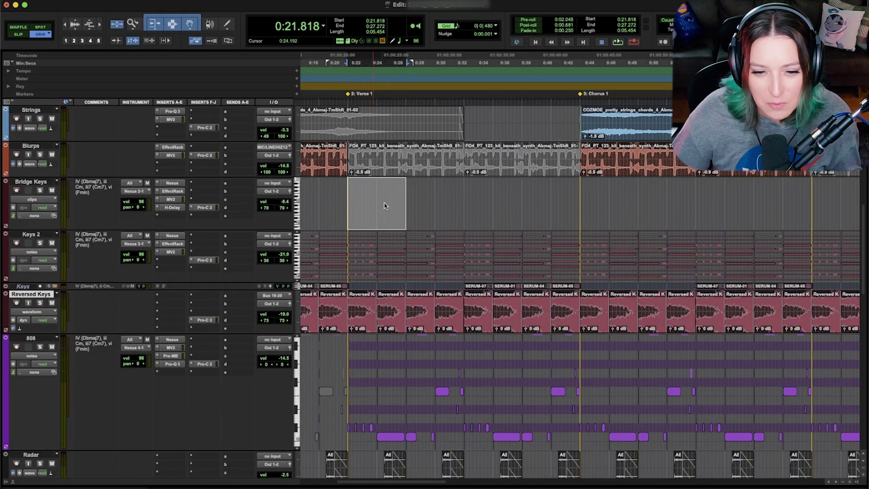
pyautogui.click(496, 28)
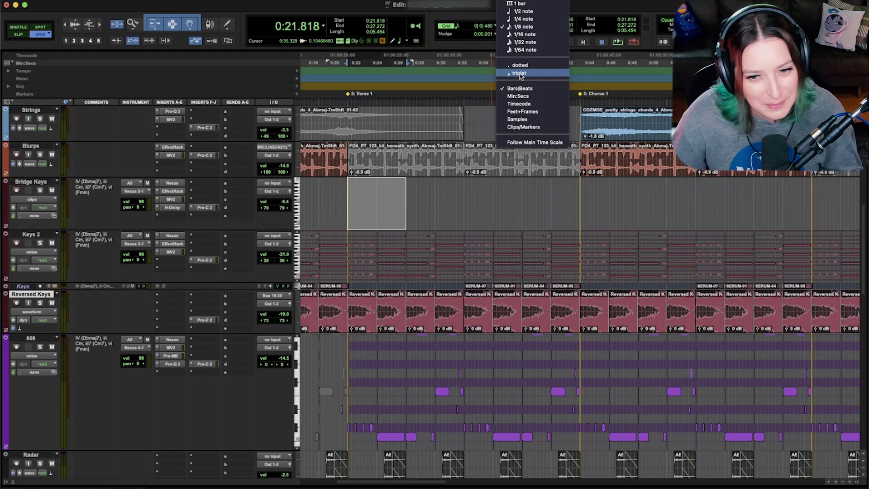
pyautogui.click(356, 196)
# - Place the edit point at 0:22.500 on Bridge Keys and zoom in around it
pyautogui.click(354, 196)
pyautogui.press('super+bracketright')
pyautogui.press('super+bracketright')
pyautogui.press('super+bracketright')
pyautogui.press('super+bracketright')
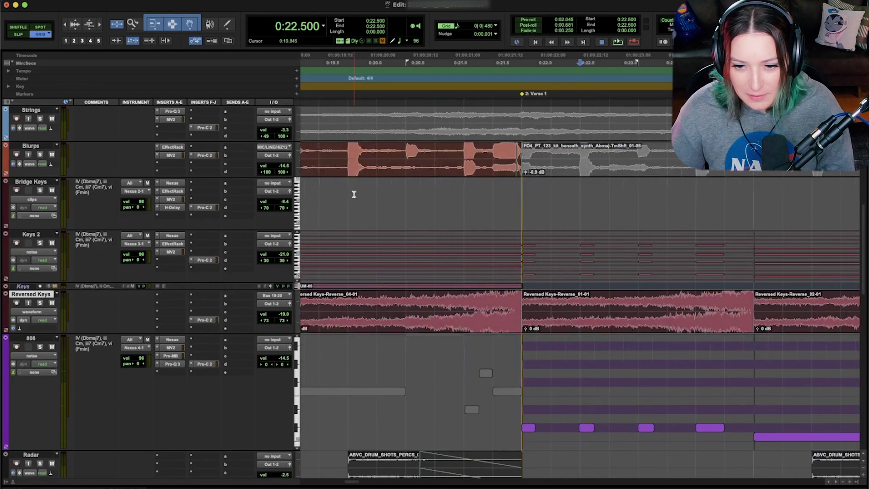
pyautogui.click(496, 26)
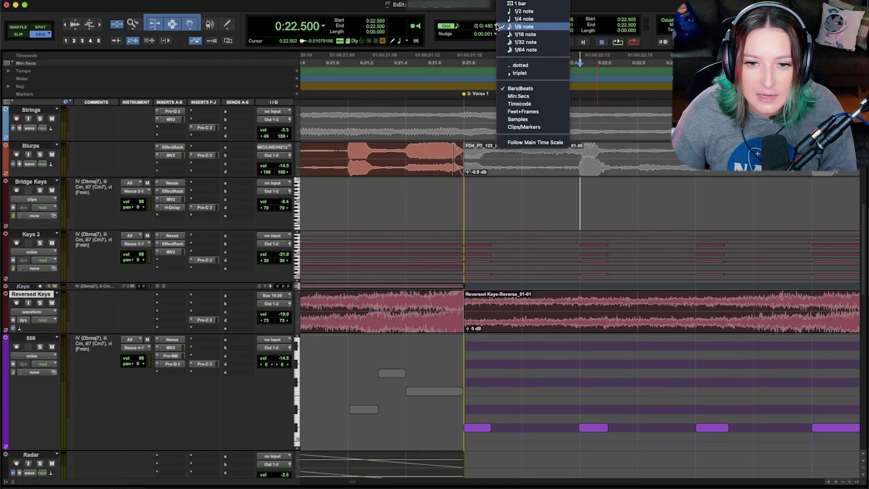
pyautogui.click(496, 26)
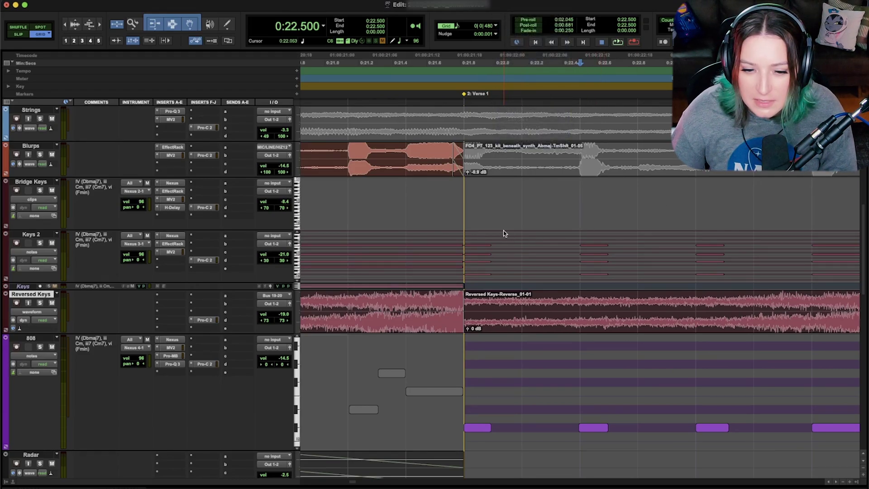
pyautogui.click(496, 25)
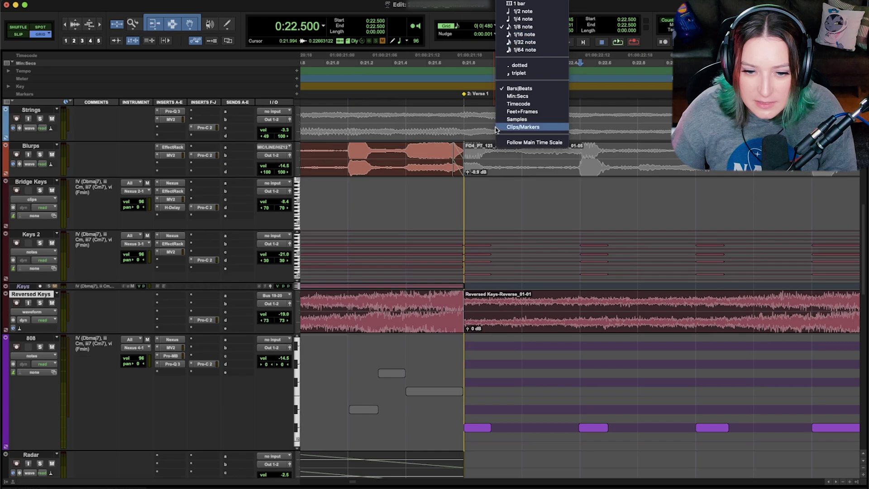
pyautogui.click(472, 201)
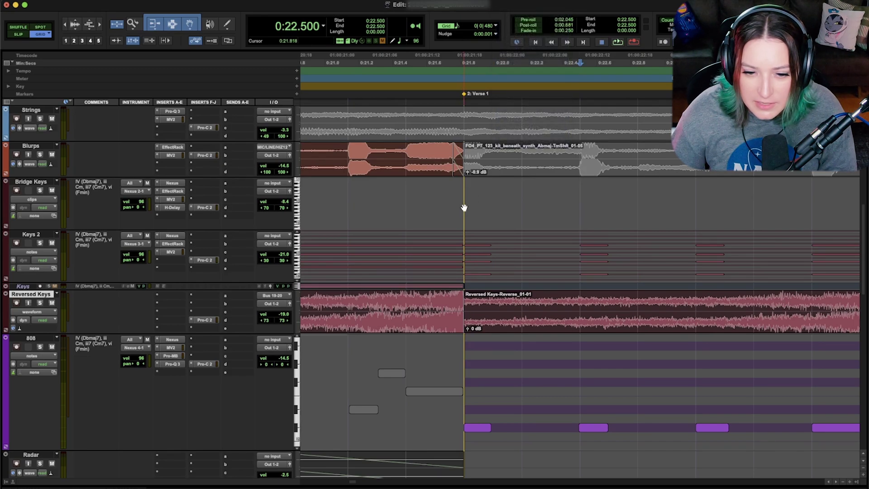
# - Step the edit point through 0:22.159, 0:22.500 and 0:22.840, then enable the triplet grid
pyautogui.click(523, 189)
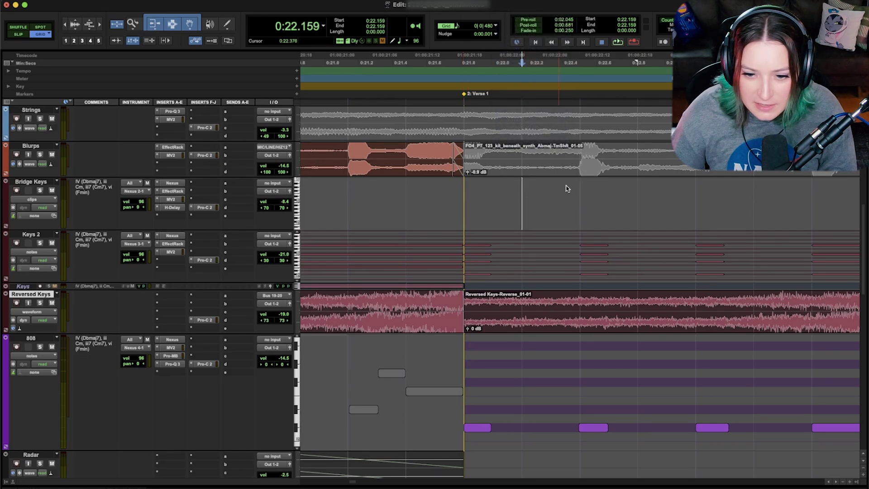
pyautogui.click(580, 187)
pyautogui.click(640, 188)
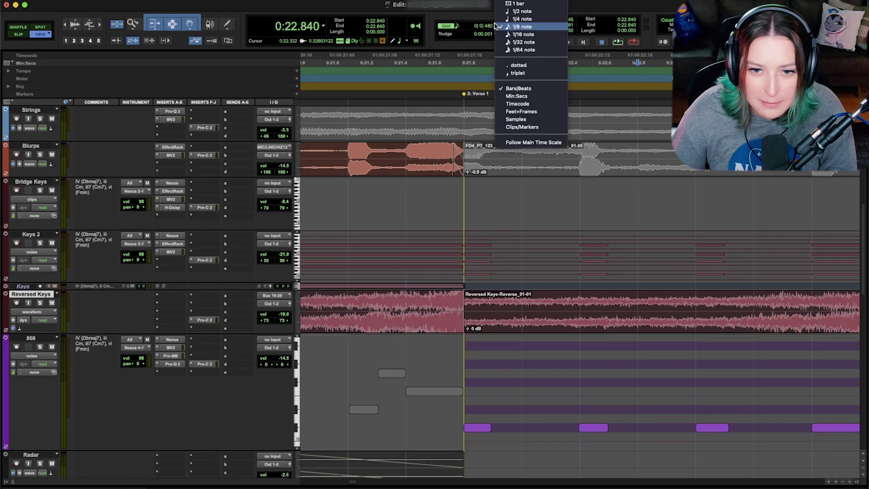
pyautogui.click(496, 26)
pyautogui.click(516, 73)
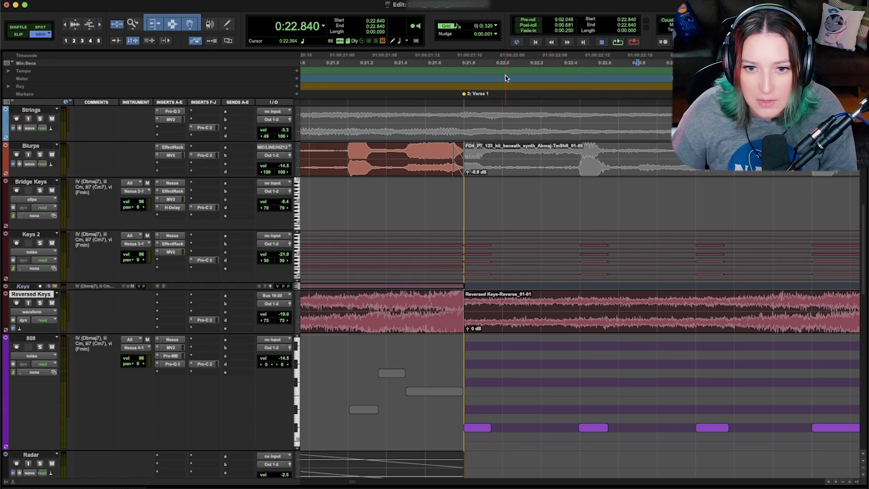
# - Turn the triplet grid off and move the edit point back to 0:22.500
pyautogui.click(496, 26)
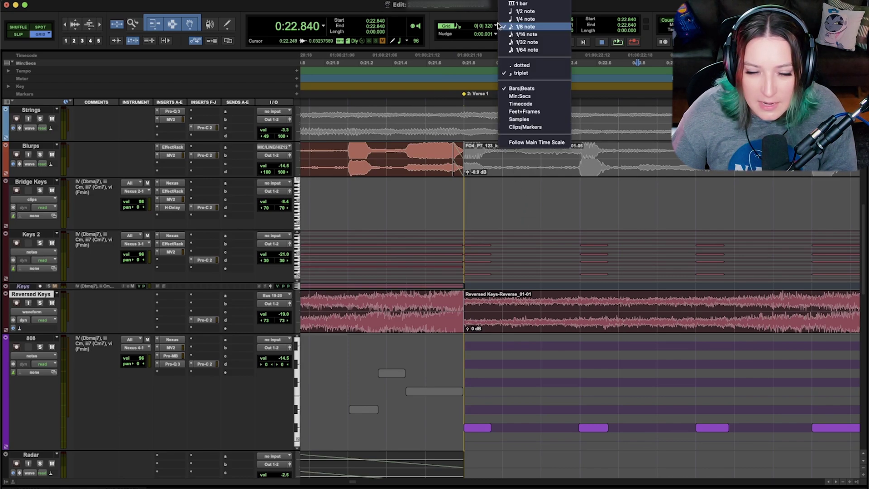
pyautogui.click(508, 75)
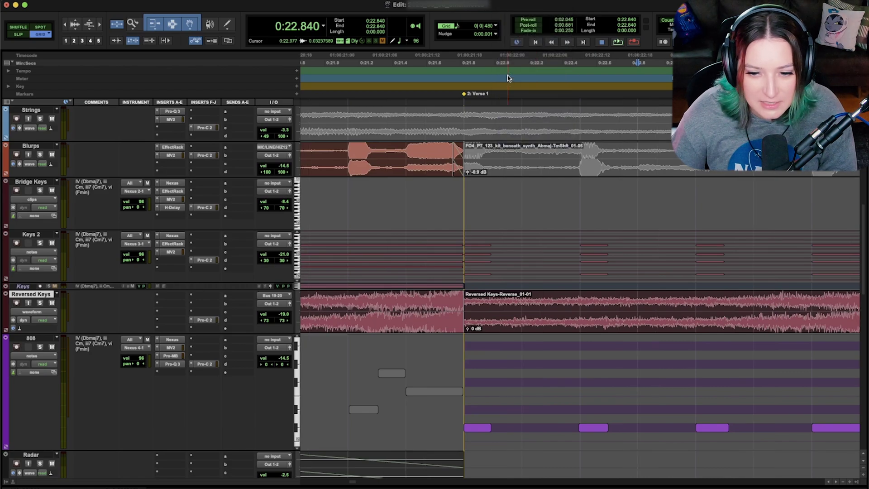
pyautogui.click(579, 199)
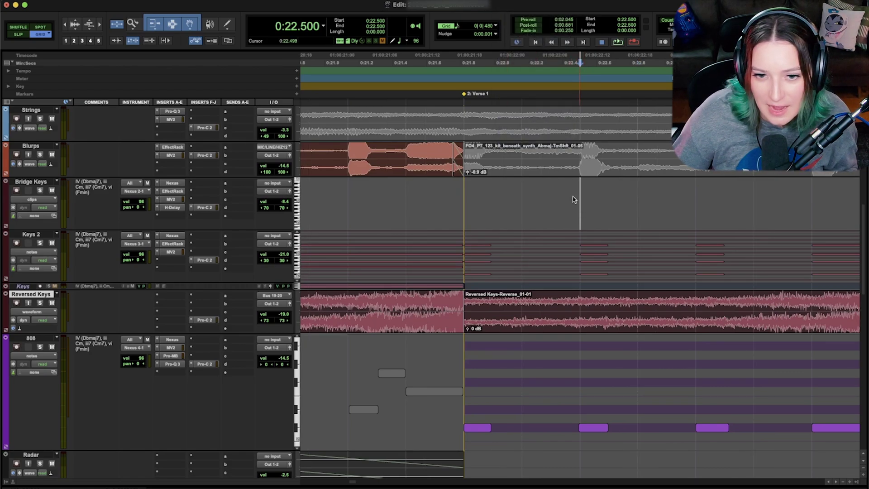
# - Toggle the triplet grid on and back off, leaving straight eighths (0|0|480)
pyautogui.click(496, 26)
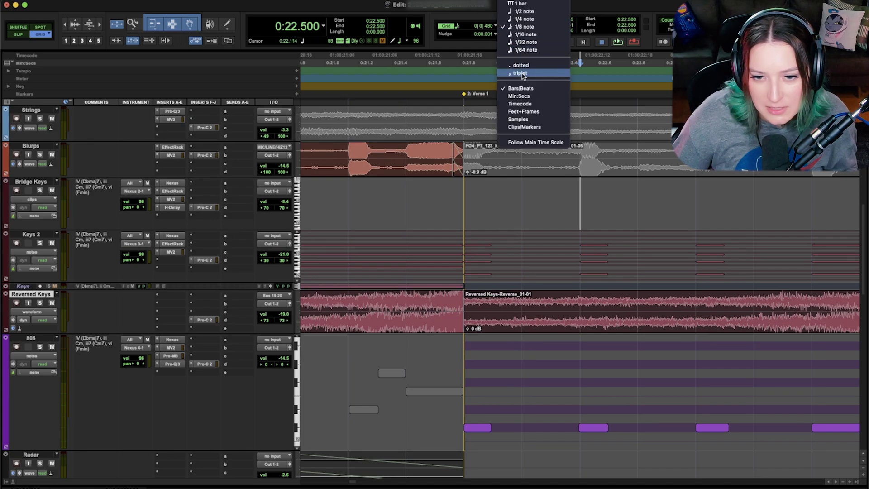
pyautogui.click(520, 73)
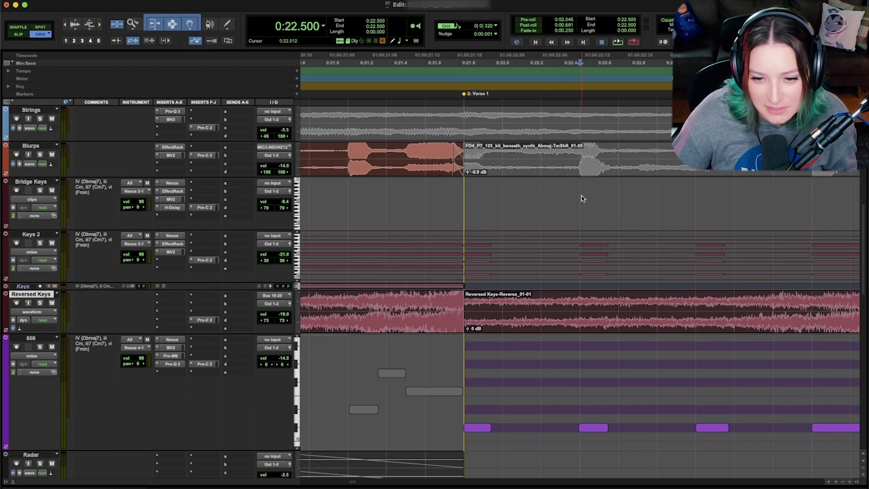
pyautogui.click(495, 25)
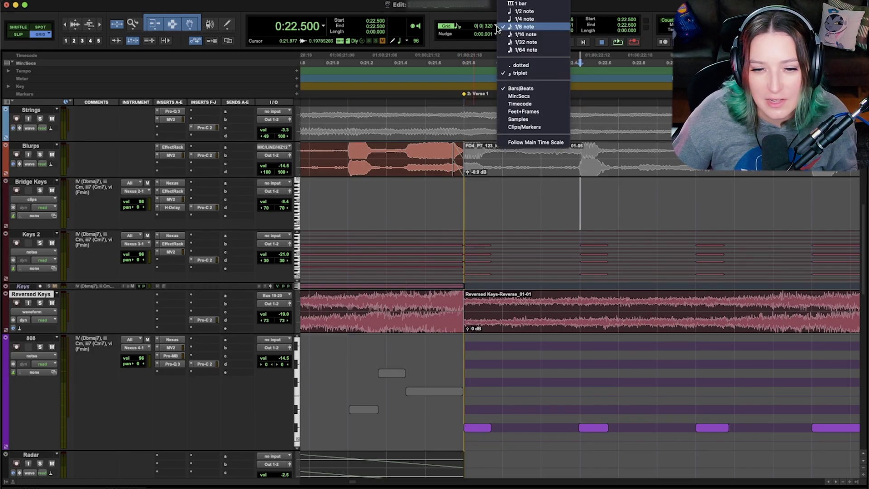
pyautogui.click(518, 73)
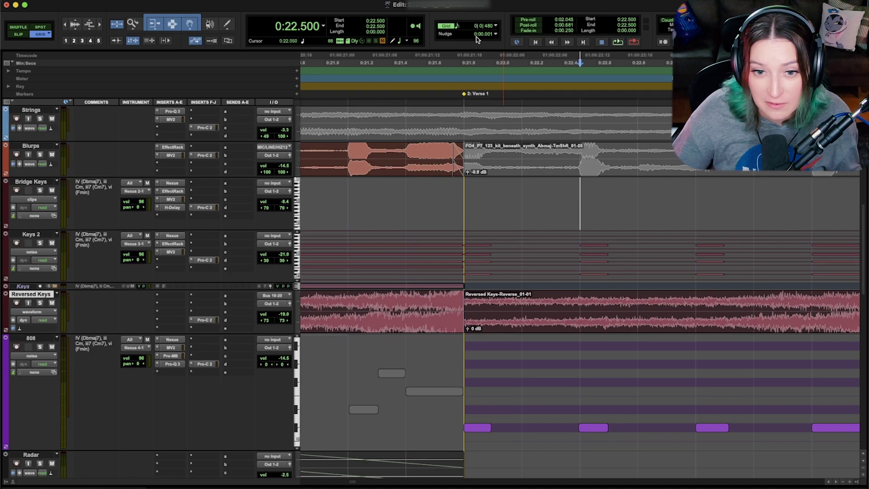
pyautogui.click(495, 34)
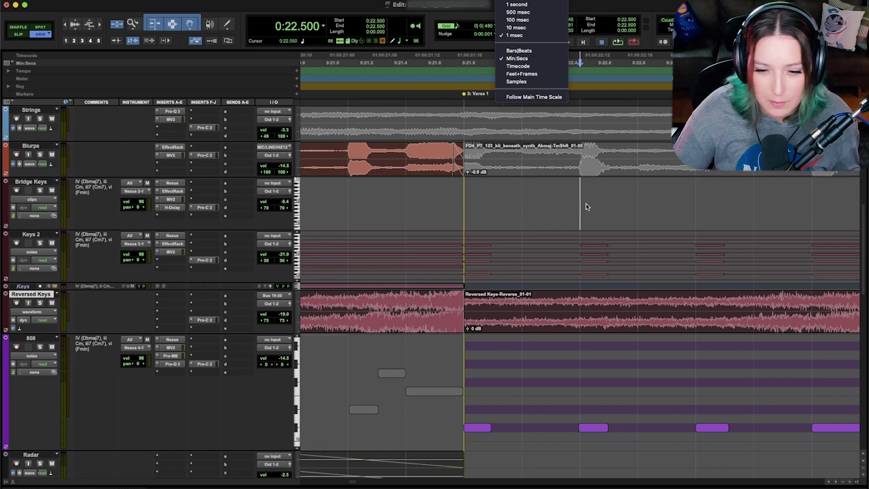
pyautogui.click(568, 202)
# - Zoom out over more of the song and show grid lines across all tracks
pyautogui.press('super+bracketleft')
pyautogui.press('super+bracketleft')
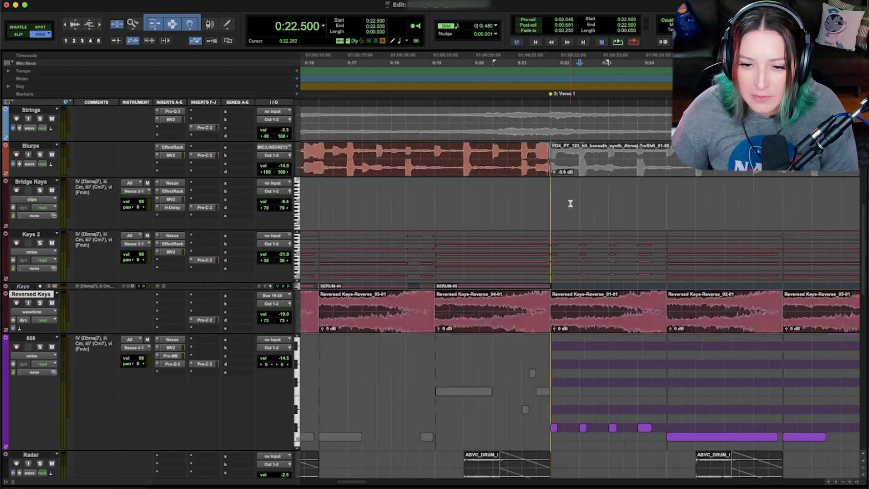
pyautogui.click(446, 26)
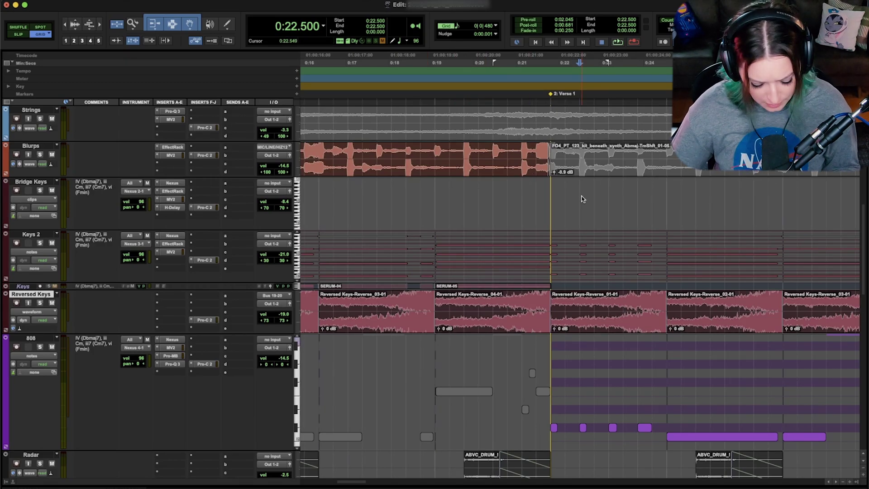
pyautogui.press('F4')
pyautogui.press('Escape')
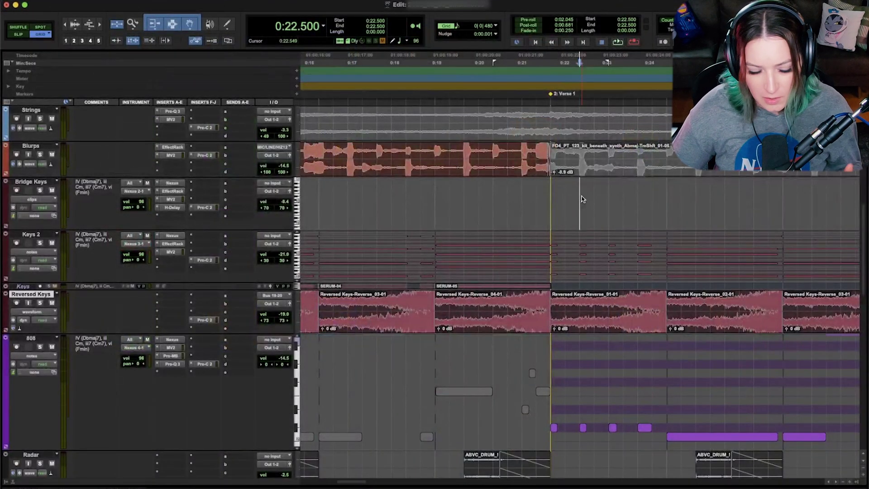